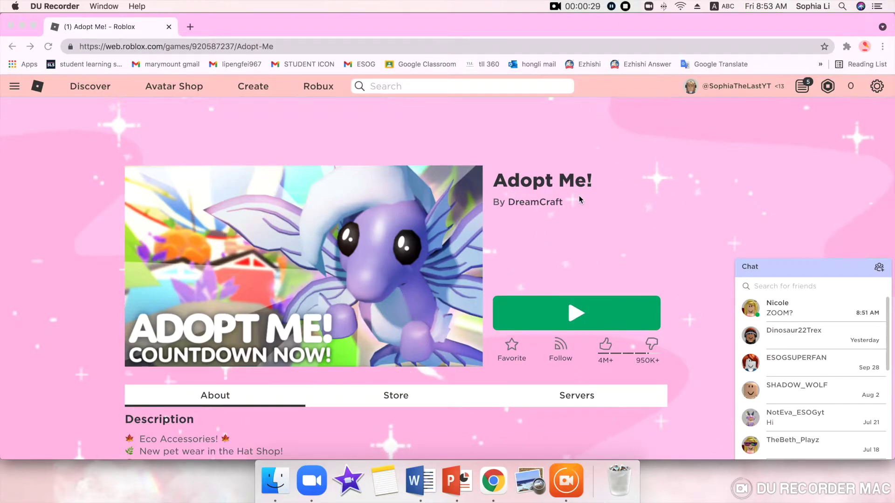
Launch Adopt Me! from its Roblox game page with the green Play button.
{"action": "left_click", "coordinate": [575, 310]}
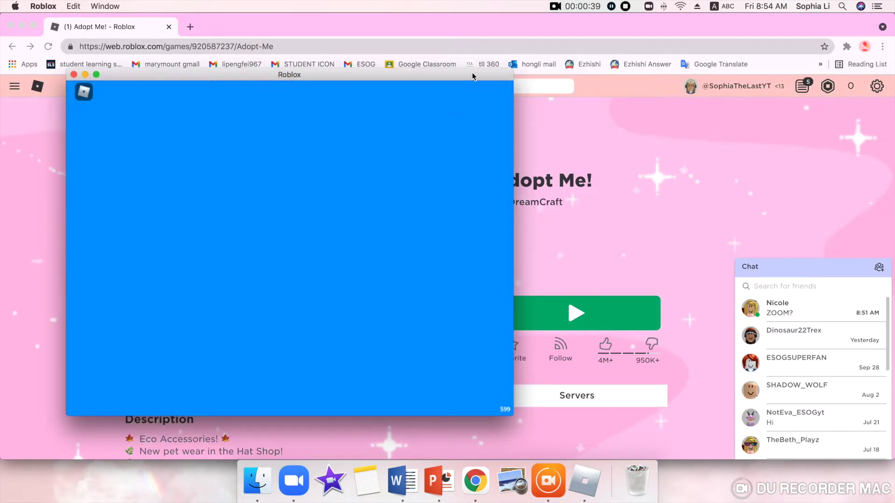
Drag the loading Adopt Me! window rightward toward the screen centre.
{"action": "left_click_drag", "start_coordinate": [472, 71], "coordinate": [616, 73]}
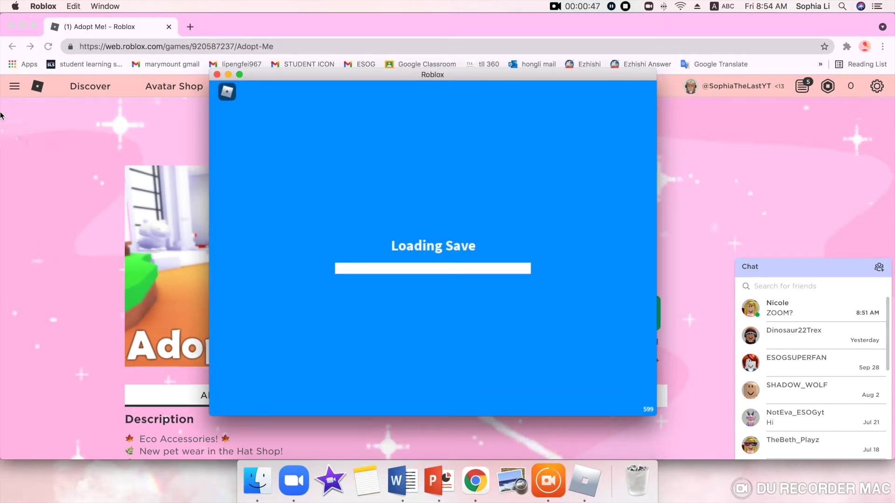
Force quit the Roblox client from the Apple menu's Force Quit dialog.
{"action": "left_click", "coordinate": [15, 6]}
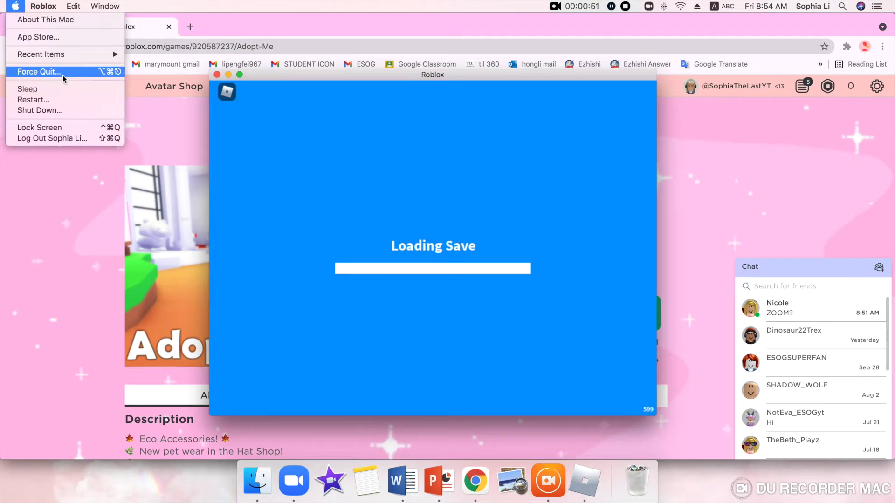
{"action": "left_click", "coordinate": [63, 75]}
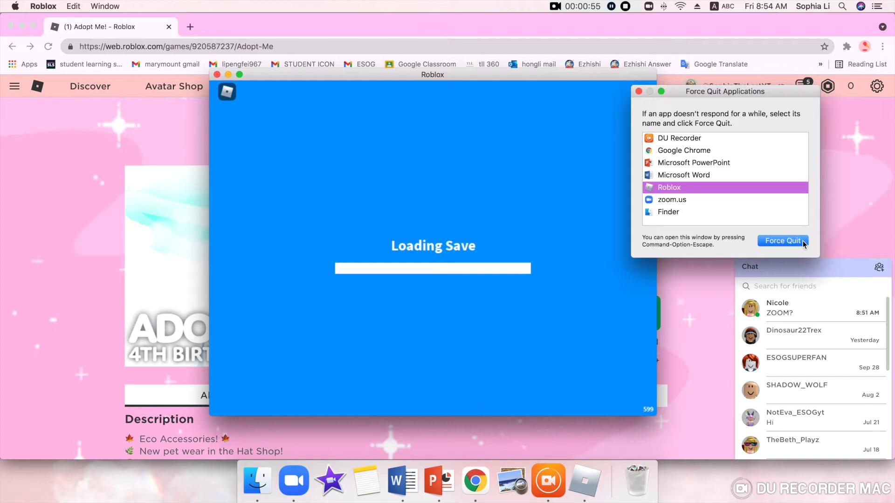
{"action": "left_click", "coordinate": [783, 241]}
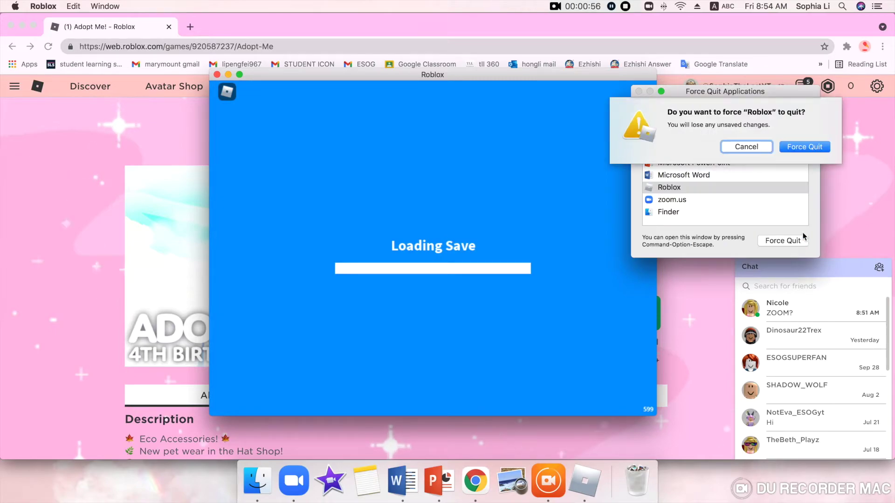
{"action": "left_click", "coordinate": [811, 148]}
Relaunch Adopt Me! through the Open Roblox prompt, then leave the Disconnected session.
{"action": "left_click", "coordinate": [638, 92]}
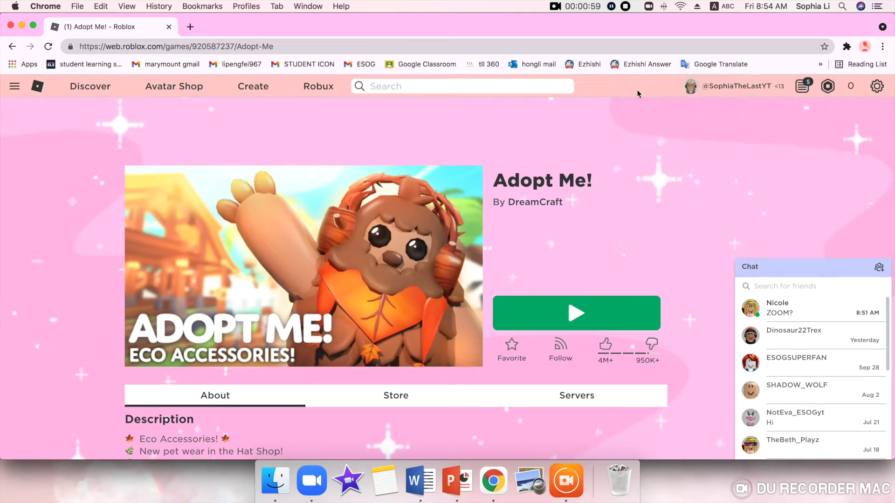
{"action": "left_click", "coordinate": [640, 313]}
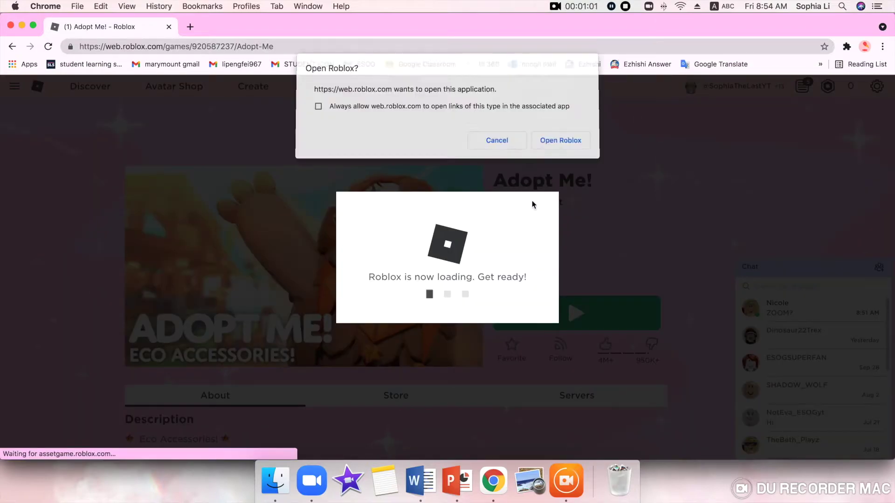
{"action": "left_click", "coordinate": [546, 143]}
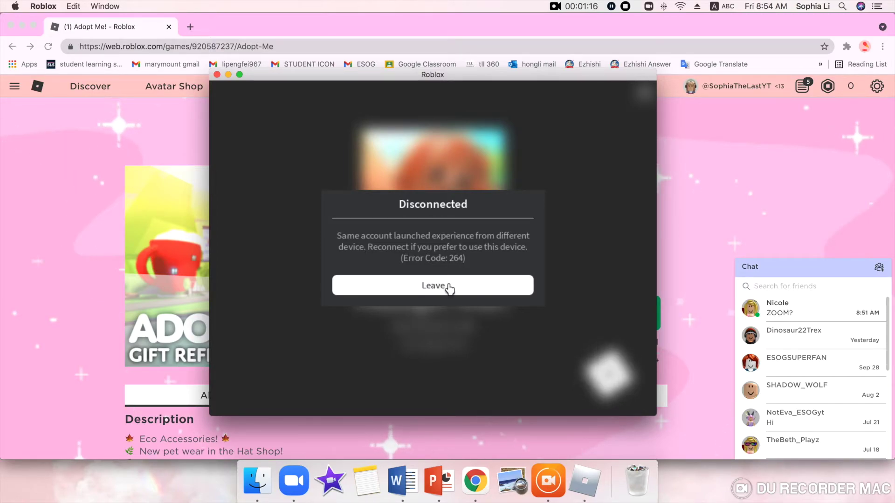
{"action": "left_click", "coordinate": [449, 286]}
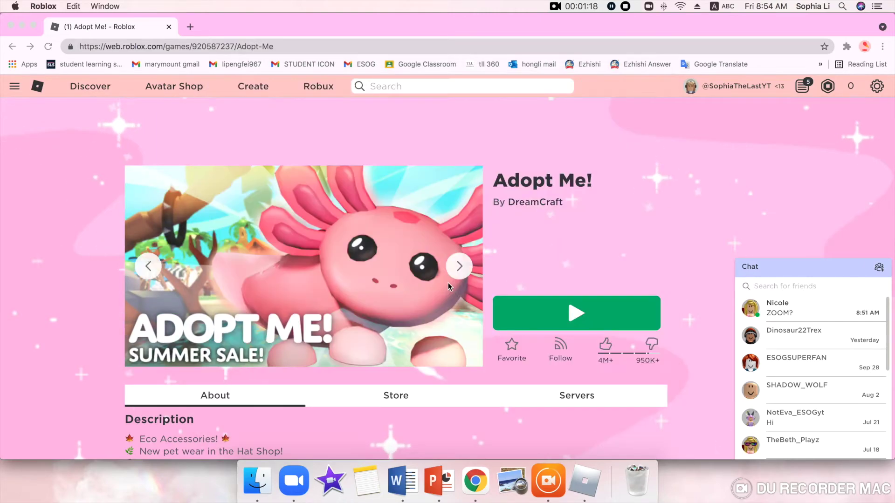
Start an Adopt Me! client on the current account and return to Chrome.
{"action": "left_click", "coordinate": [578, 312]}
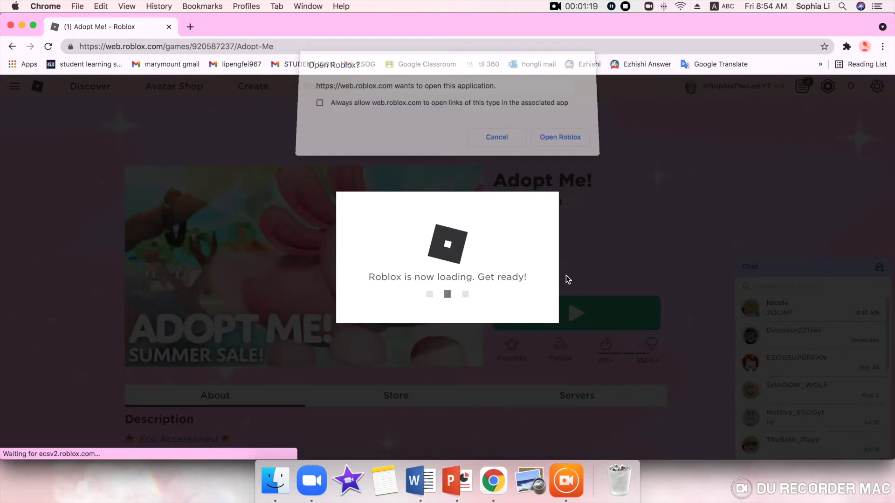
{"action": "left_click", "coordinate": [561, 143]}
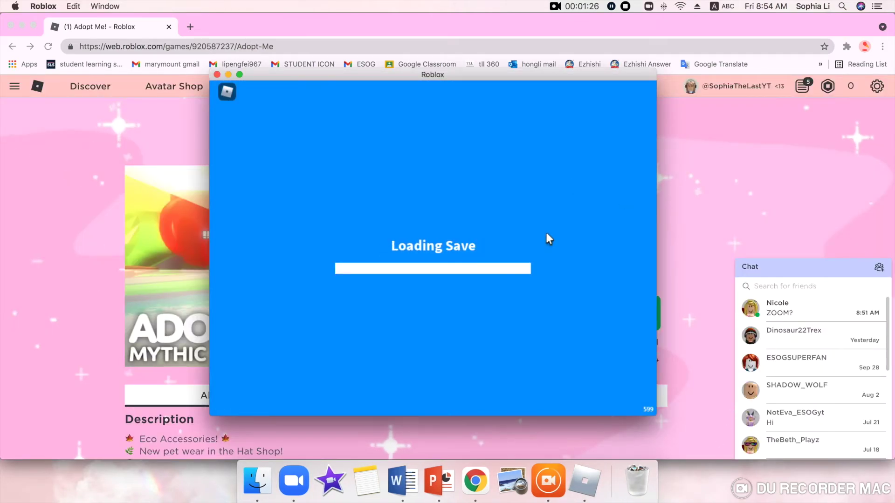
{"action": "left_click", "coordinate": [699, 210]}
Log out and relaunch Adopt Me! under a second Roblox account.
{"action": "left_click", "coordinate": [877, 85]}
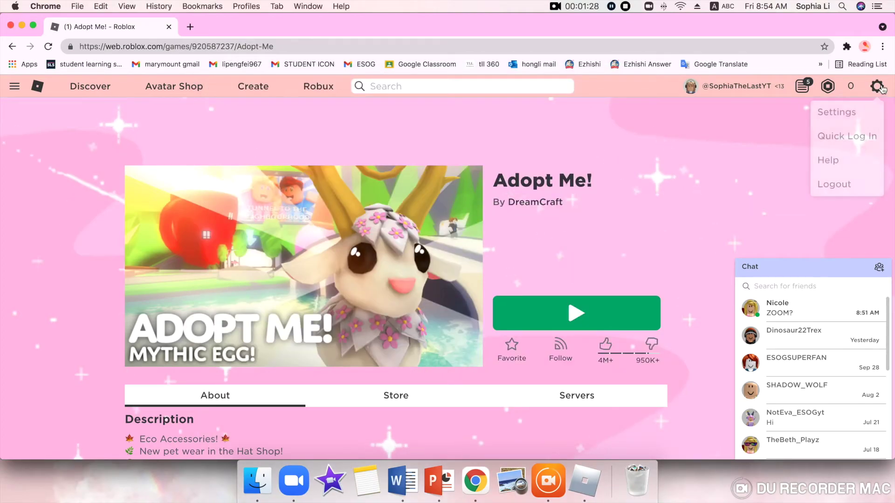
{"action": "left_click", "coordinate": [834, 184]}
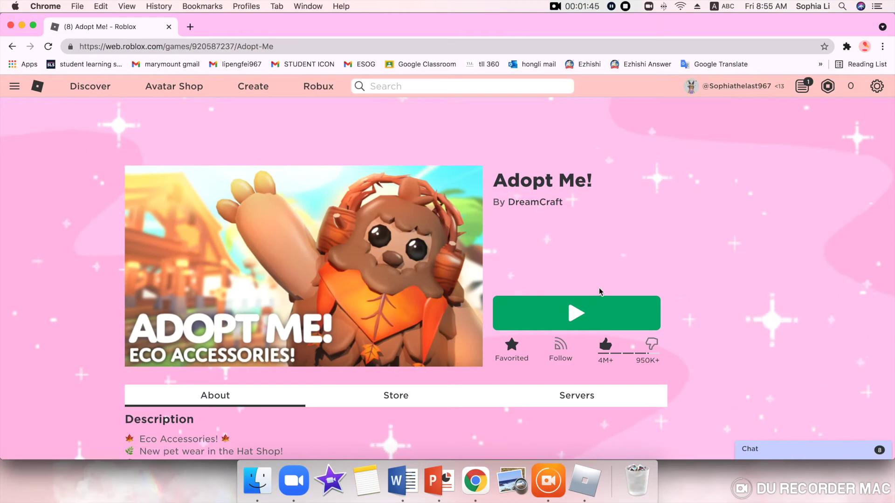
{"action": "left_click", "coordinate": [585, 311]}
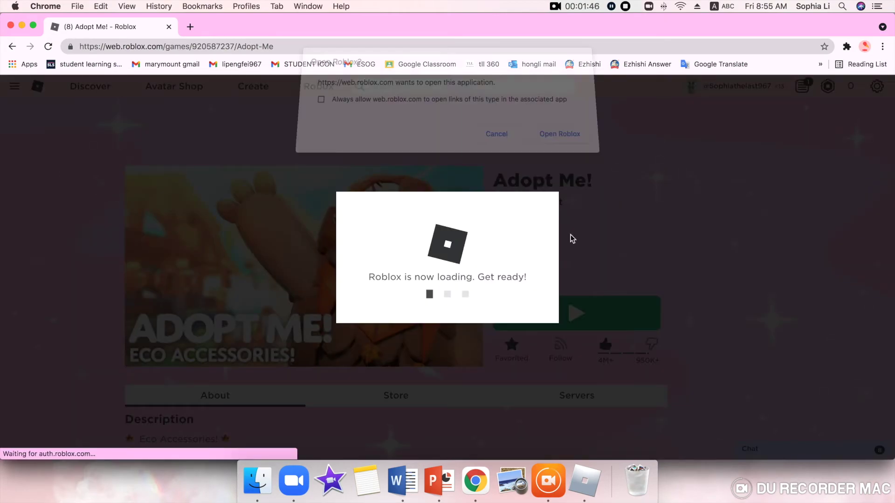
{"action": "left_click", "coordinate": [557, 142]}
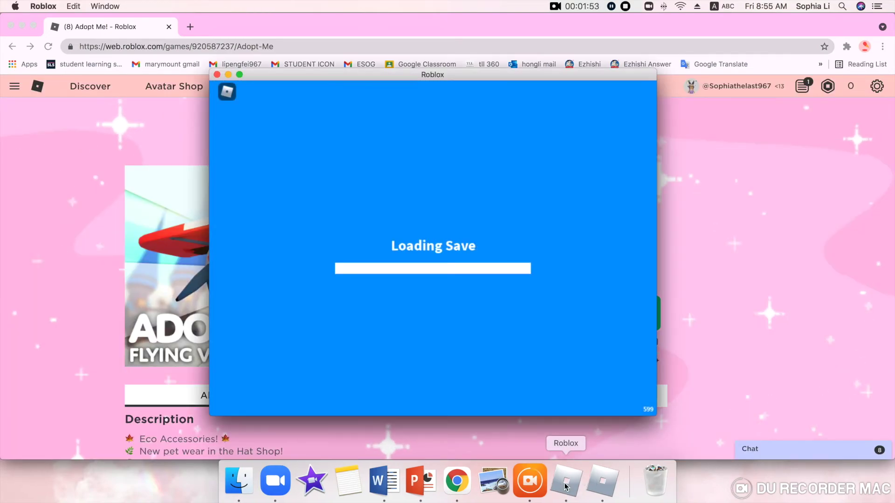
Move the new Adopt Me! client to the left and bring the right-hand window forward.
{"action": "left_click_drag", "start_coordinate": [519, 74], "coordinate": [102, 83]}
{"action": "left_click", "coordinate": [531, 75]}
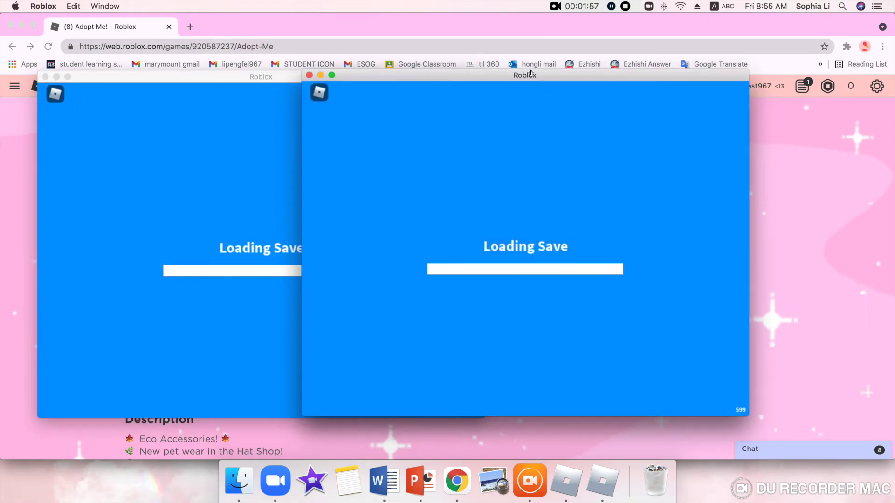